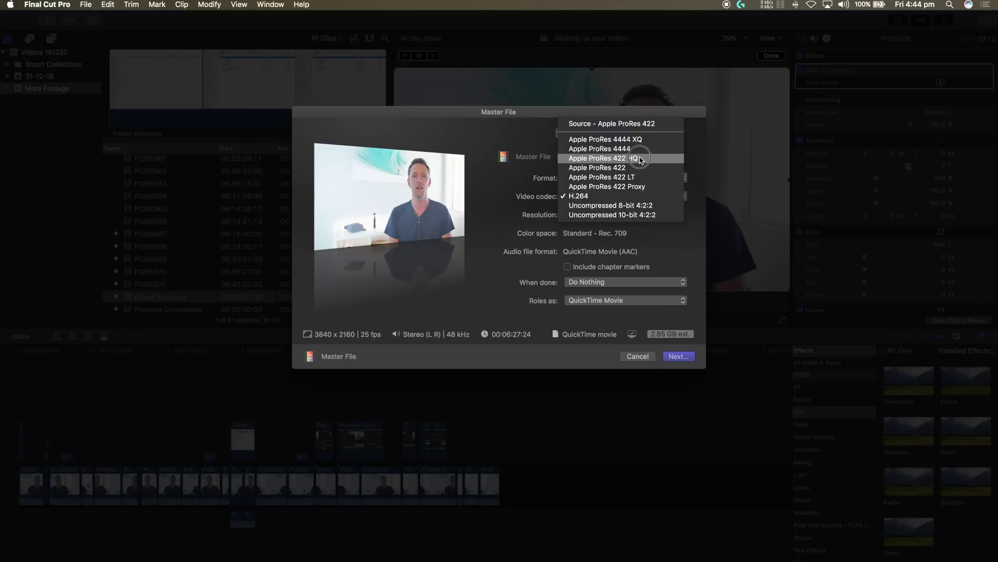
# Switch the Master File video codec from H.264 to Apple ProRes 422 HQ
pyautogui.click(641, 160)
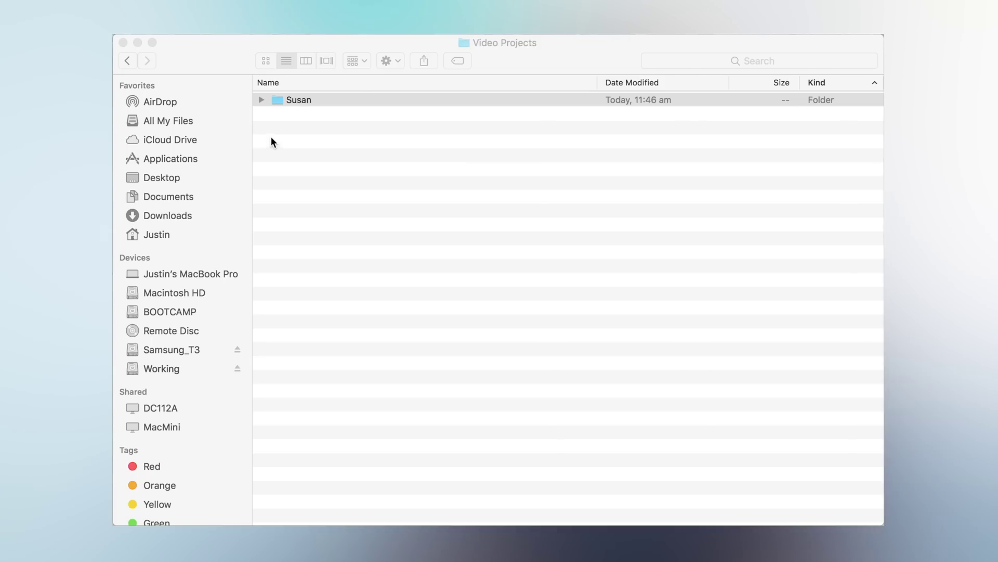
# Expand the Susan folder and browse Katie Interview's GoPro and Justin camera folders, then collapse them
pyautogui.click(303, 99)
pyautogui.click(263, 100)
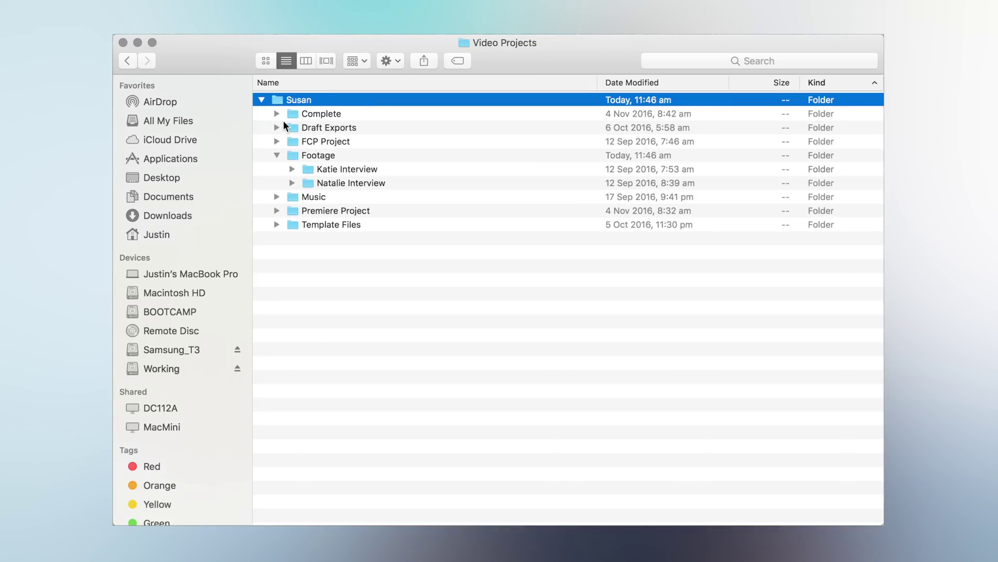
pyautogui.click(292, 169)
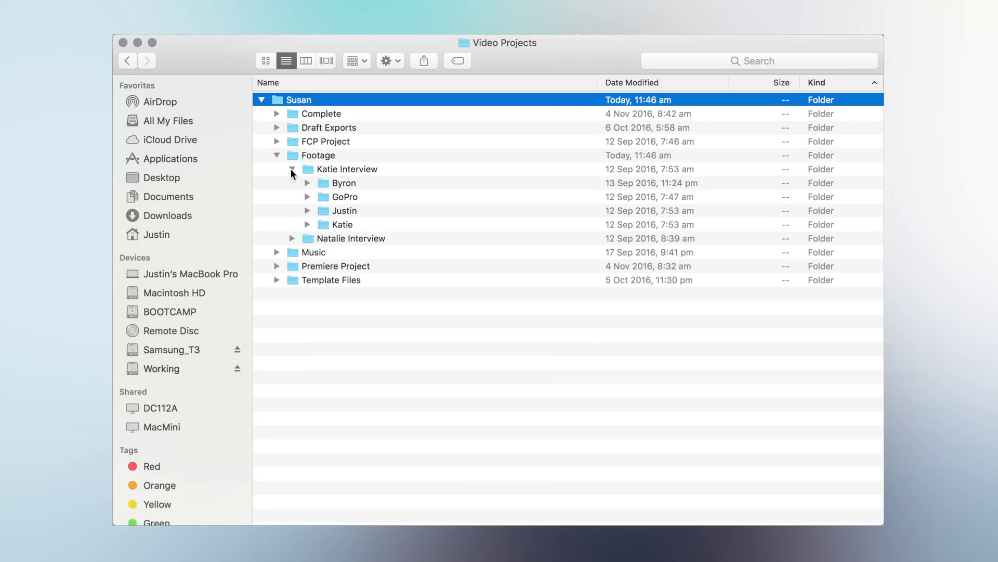
pyautogui.click(308, 197)
pyautogui.click(307, 196)
pyautogui.click(307, 210)
pyautogui.click(307, 210)
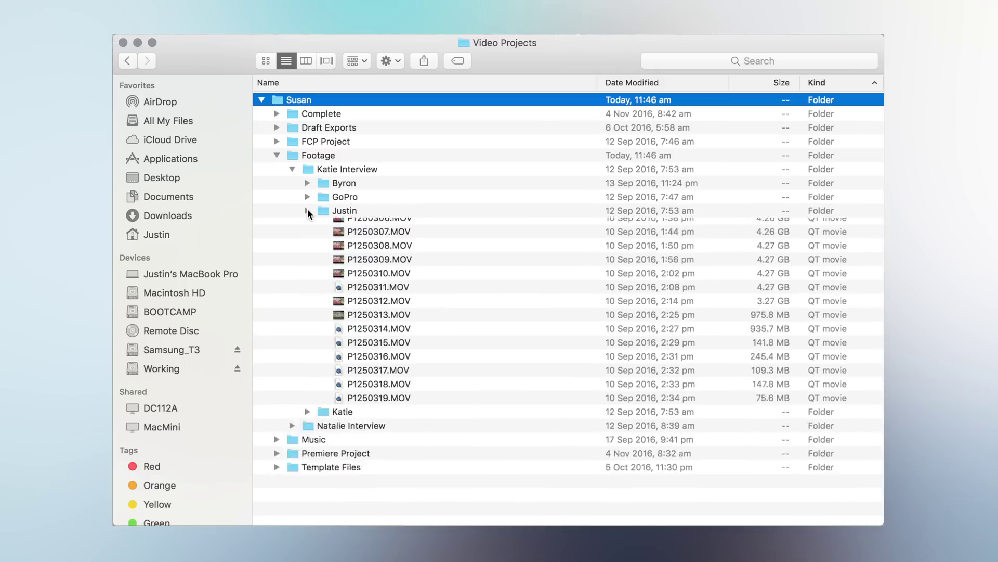
pyautogui.click(291, 168)
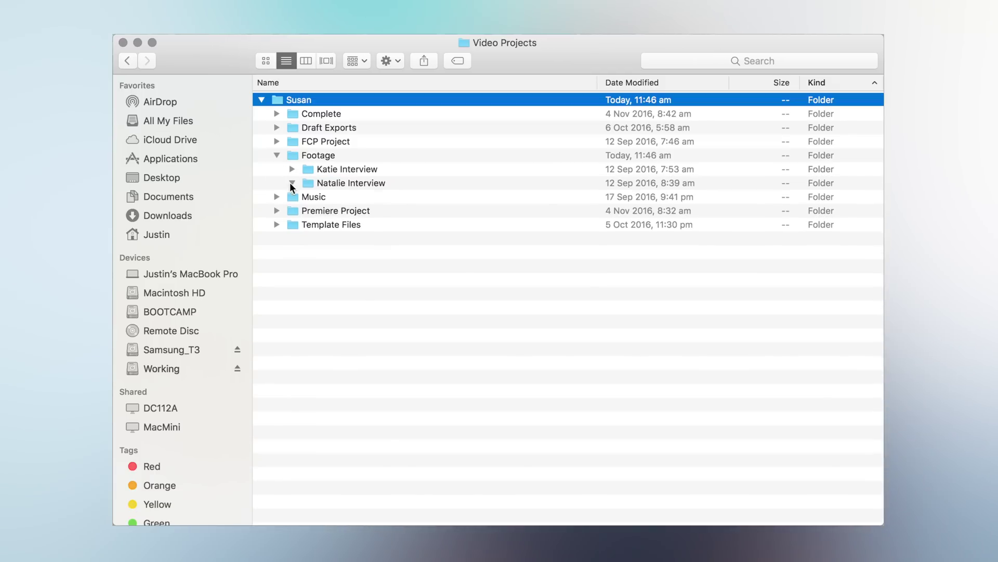
# Peek into the Natalie Interview and Music folders, collapsing them and Footage afterwards
pyautogui.click(290, 183)
pyautogui.click(290, 183)
pyautogui.click(277, 156)
pyautogui.click(277, 169)
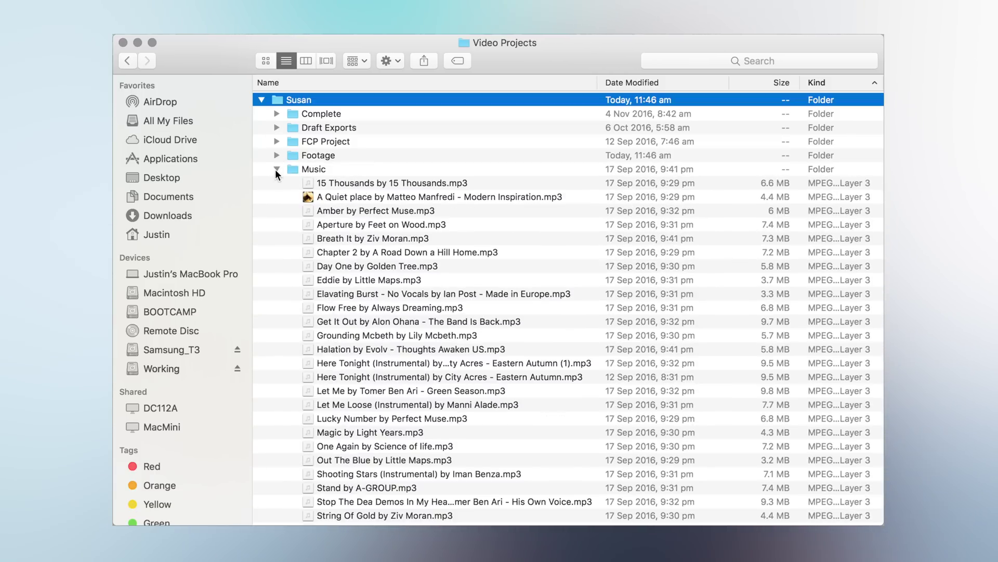
pyautogui.click(276, 169)
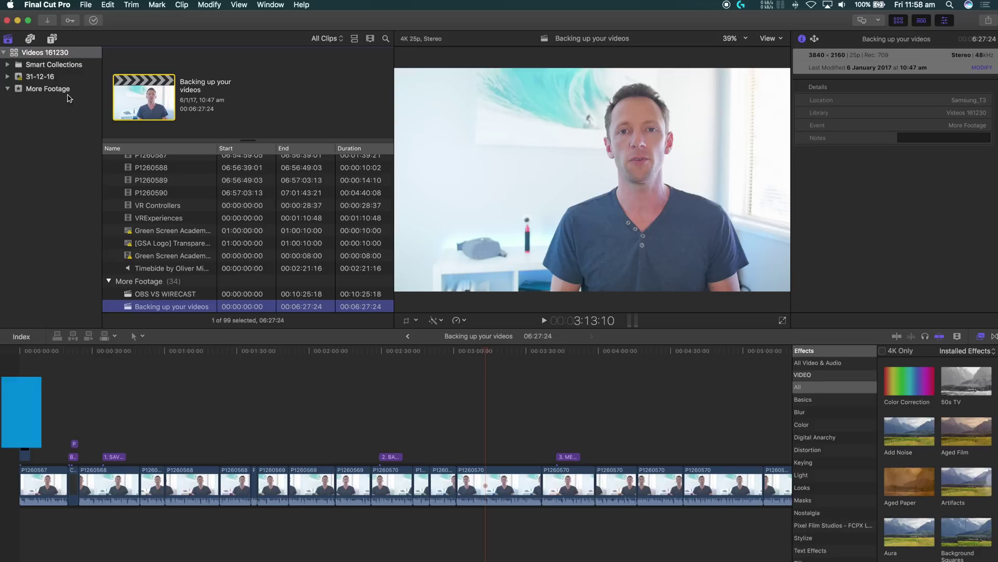
# Consolidate the library's original media into PV, with Optimized and Proxy media unchecked
pyautogui.click(86, 5)
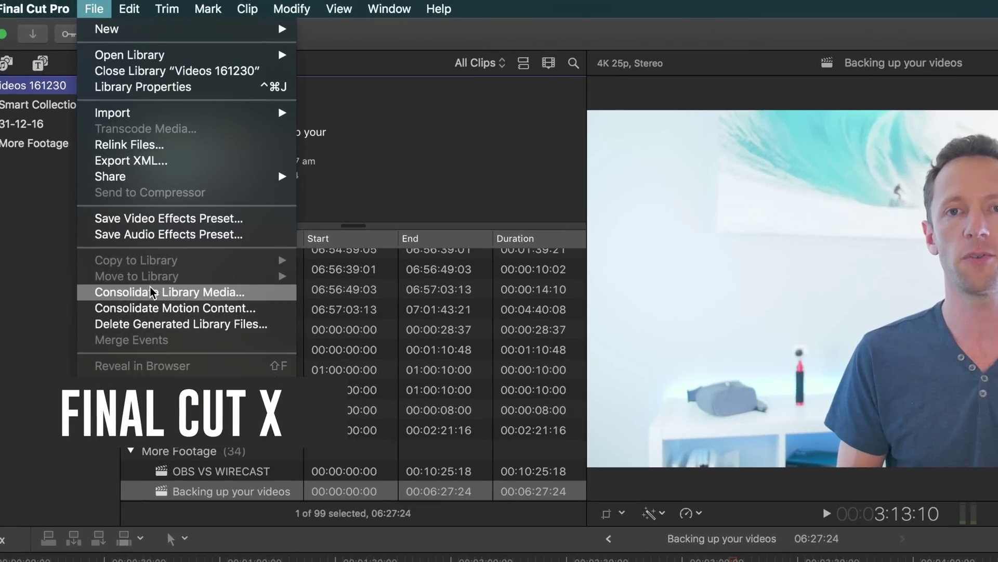
pyautogui.click(250, 297)
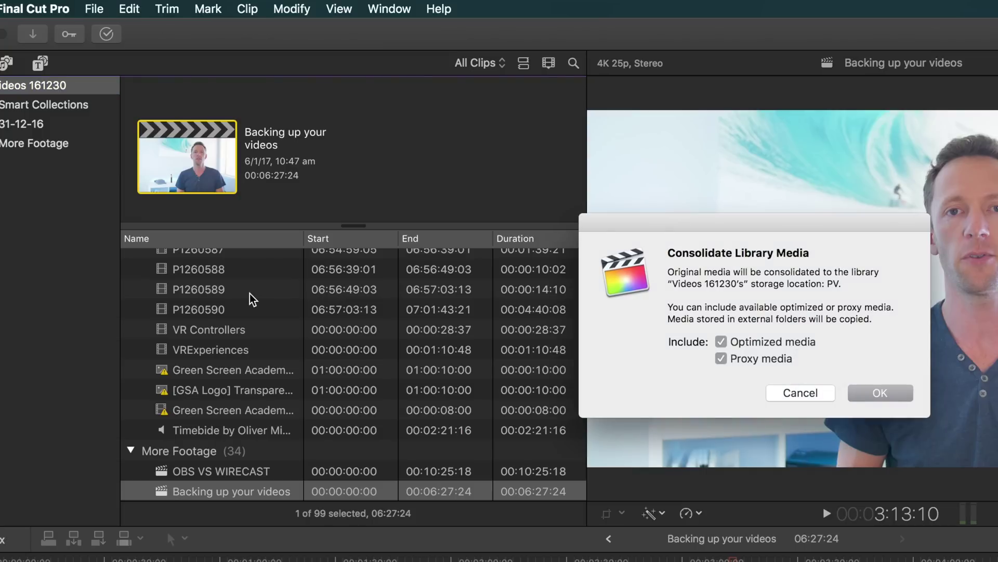
pyautogui.click(721, 343)
pyautogui.click(721, 358)
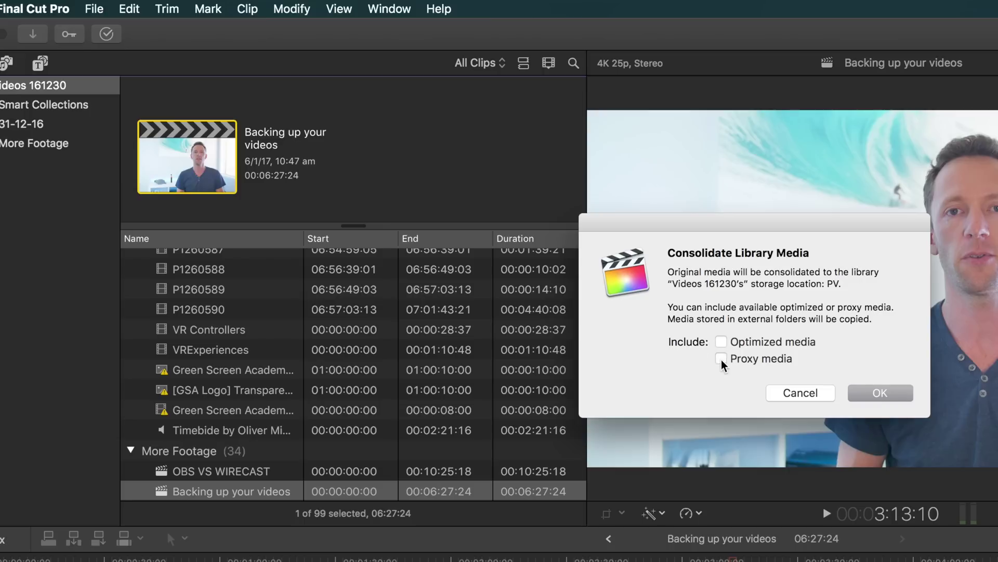
pyautogui.click(894, 395)
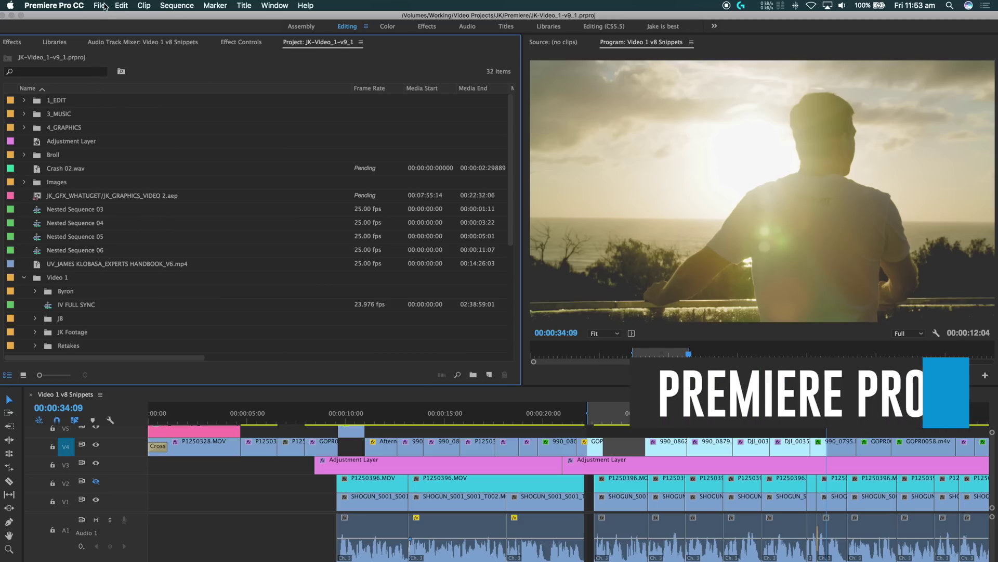
# Run Project Manager on Video 1 v8 Snippets with Collect Files and Copy to New Location
pyautogui.click(106, 9)
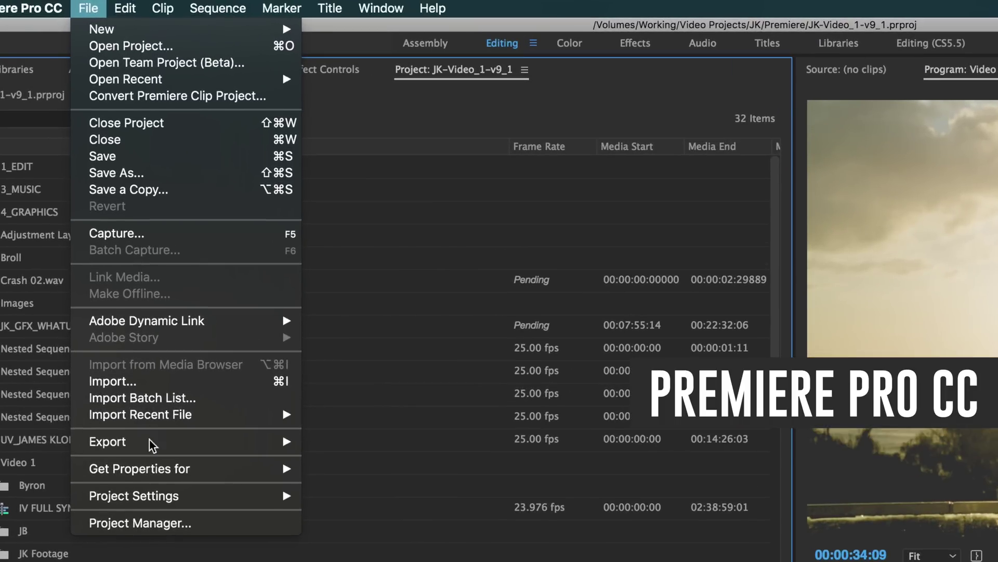
pyautogui.click(223, 523)
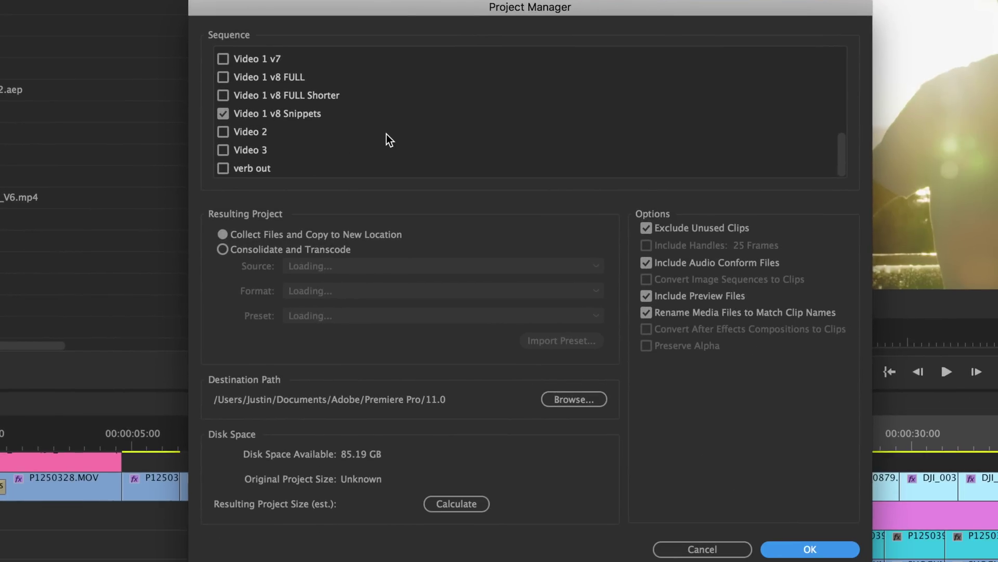
pyautogui.scroll(10, 389, 139)
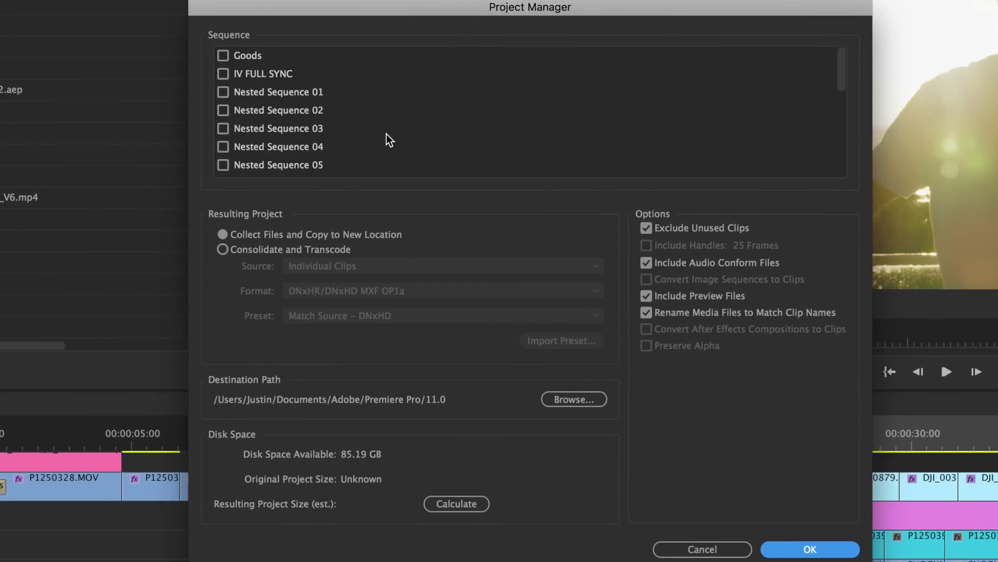
pyautogui.scroll(-1, 389, 140)
pyautogui.scroll(-13, 389, 139)
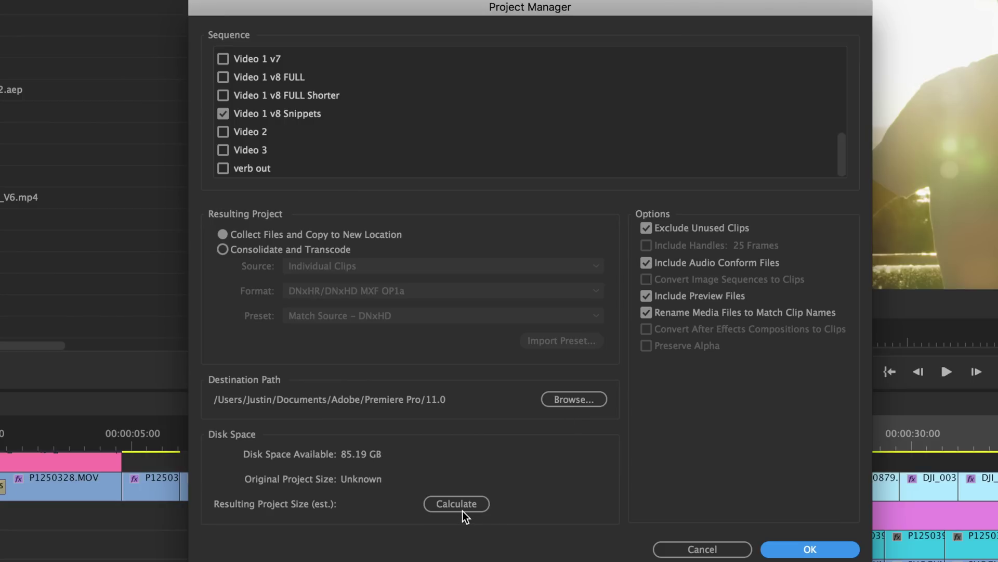
pyautogui.click(811, 551)
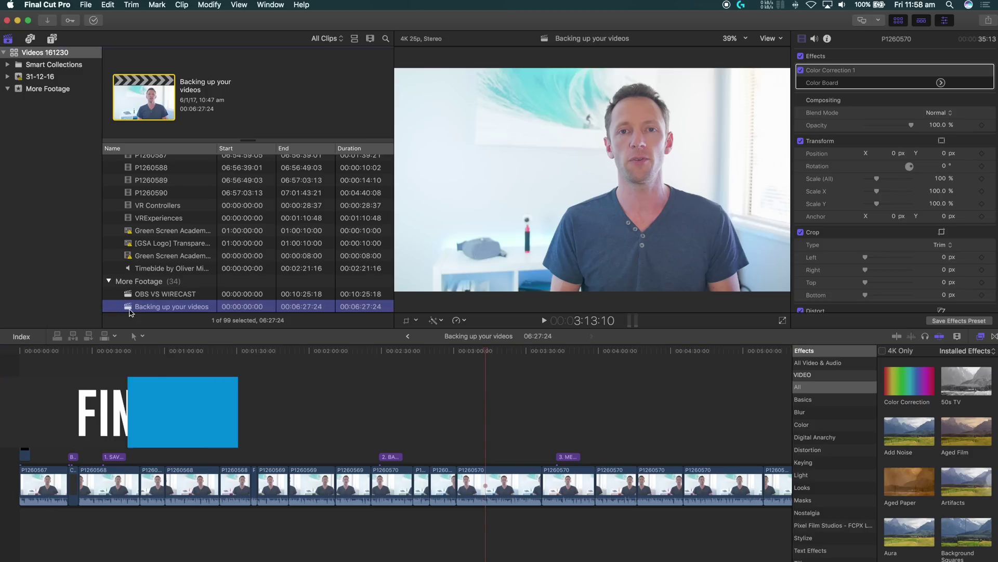
# Consolidate the Backing up your videos project's media into the library's PV location
pyautogui.click(86, 5)
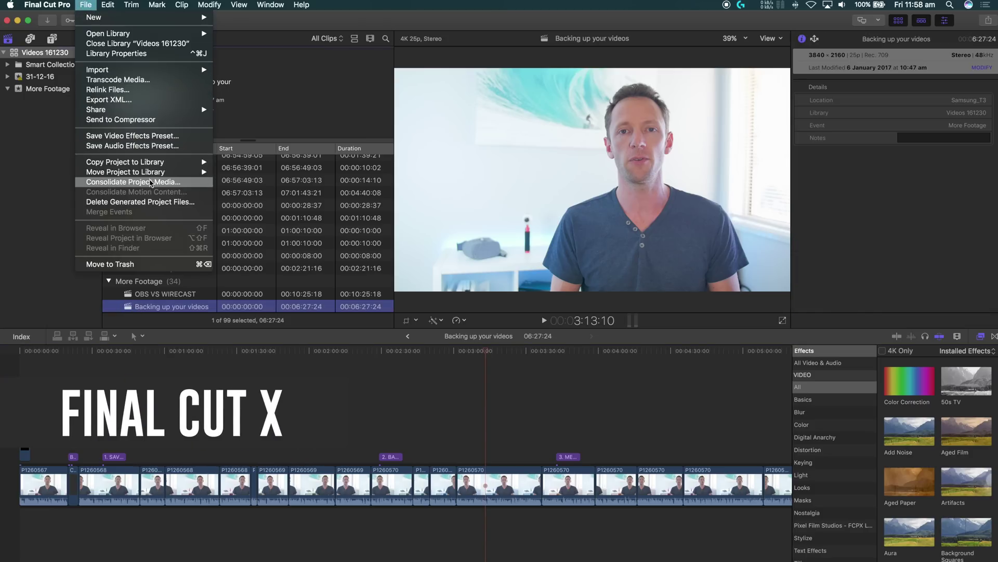
pyautogui.click(150, 182)
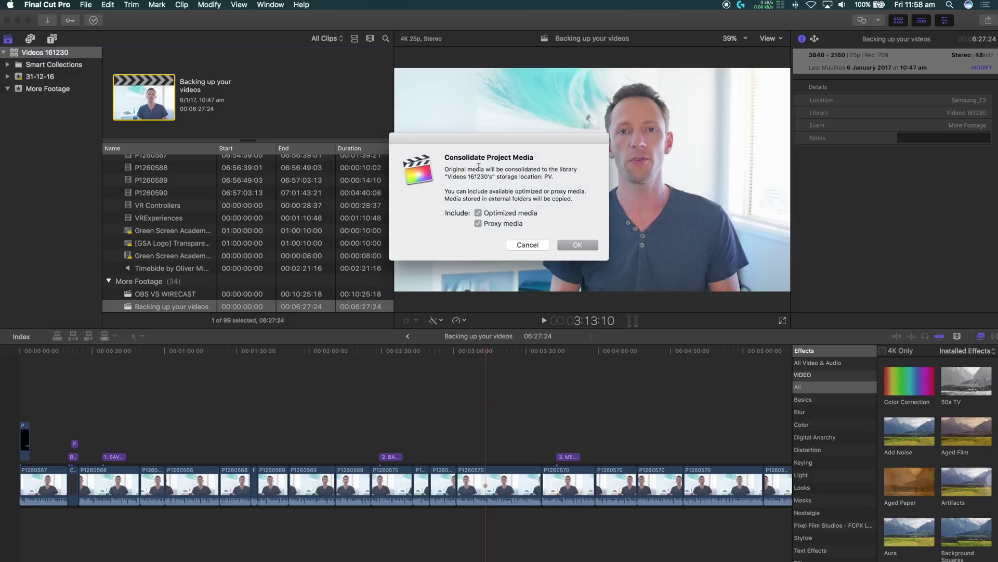
pyautogui.click(594, 249)
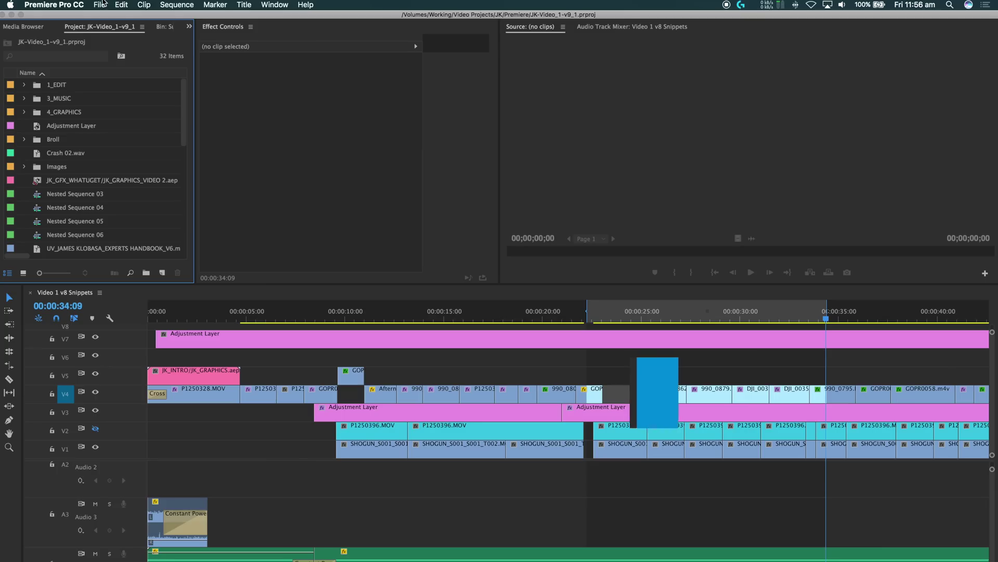
# Set Project Manager to Consolidate and Transcode to DNxHR/DNxHD MXF OP1a with 75-frame handles
pyautogui.click(99, 4)
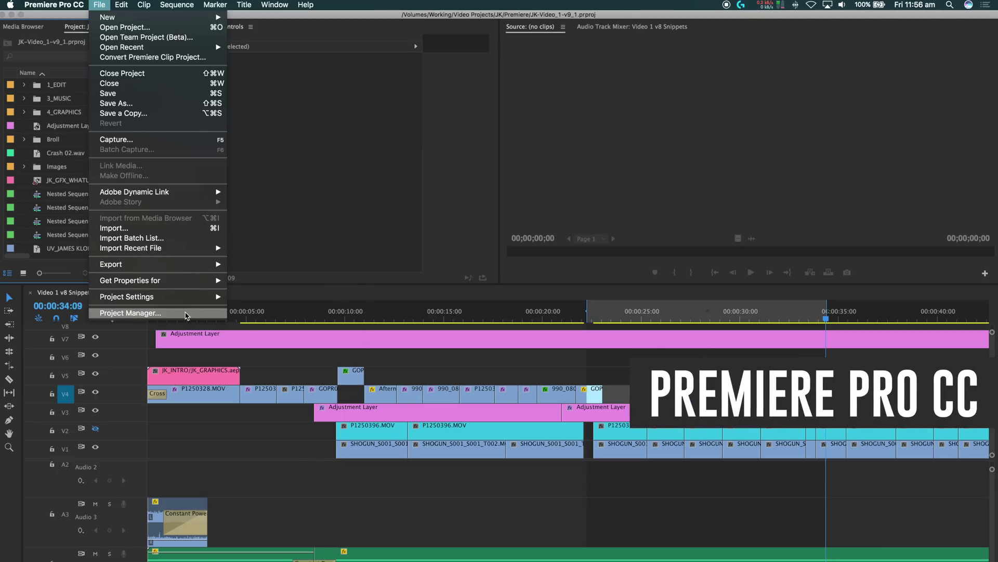
pyautogui.click(185, 313)
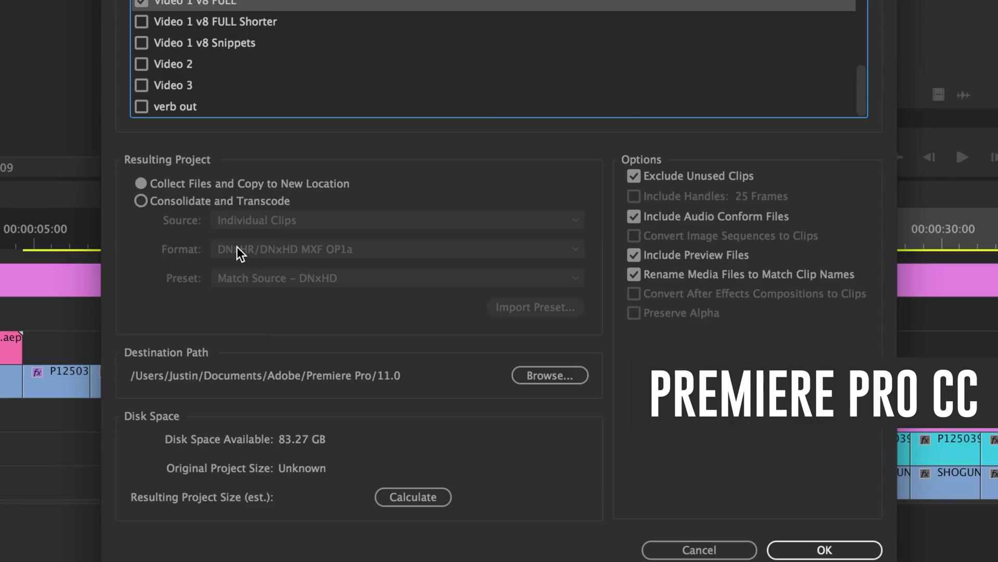
pyautogui.click(219, 205)
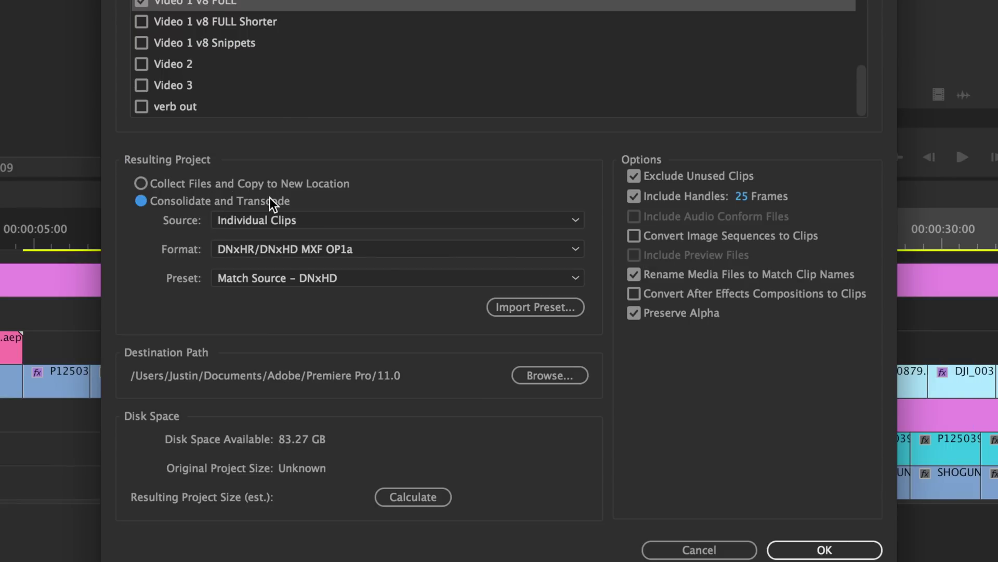
pyautogui.press('Tab')
pyautogui.press('Tab')
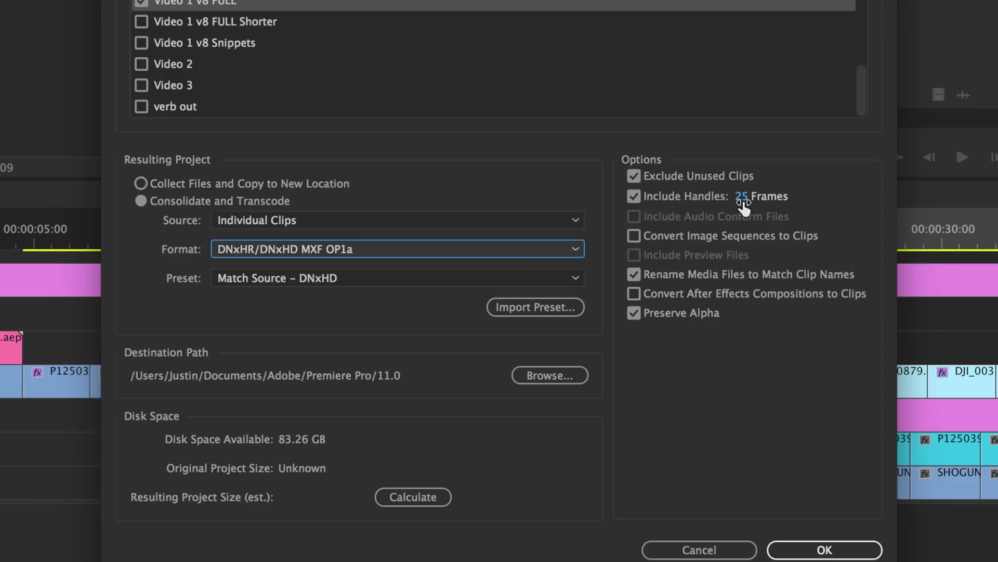
pyautogui.moveTo(744, 206); pyautogui.dragTo(796, 208)
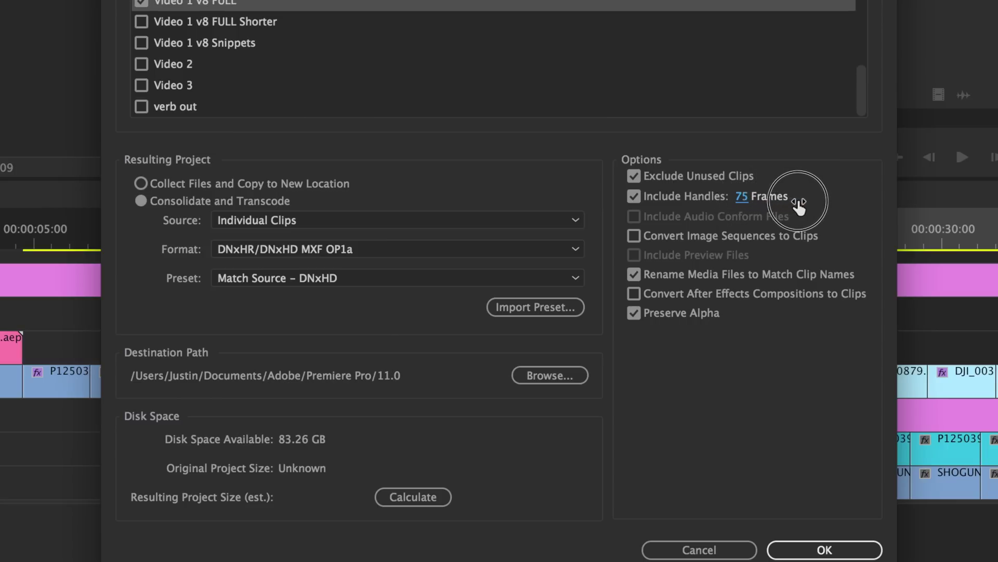